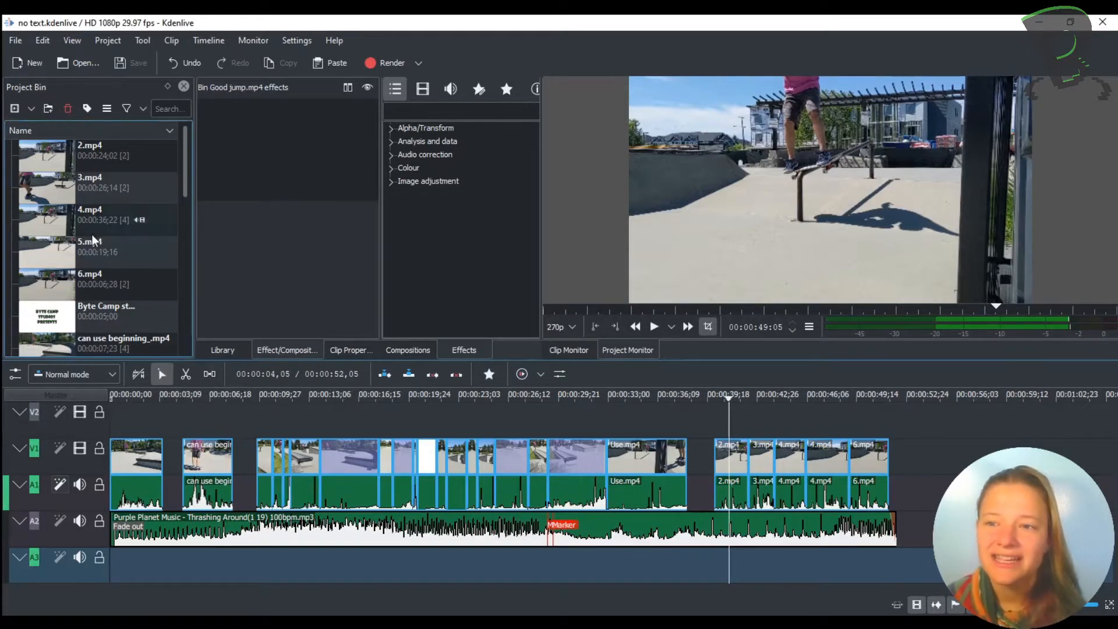
- Create a new title clip and add the text SOME TEXT on two lines near the canvas centre
left_click(108, 40)
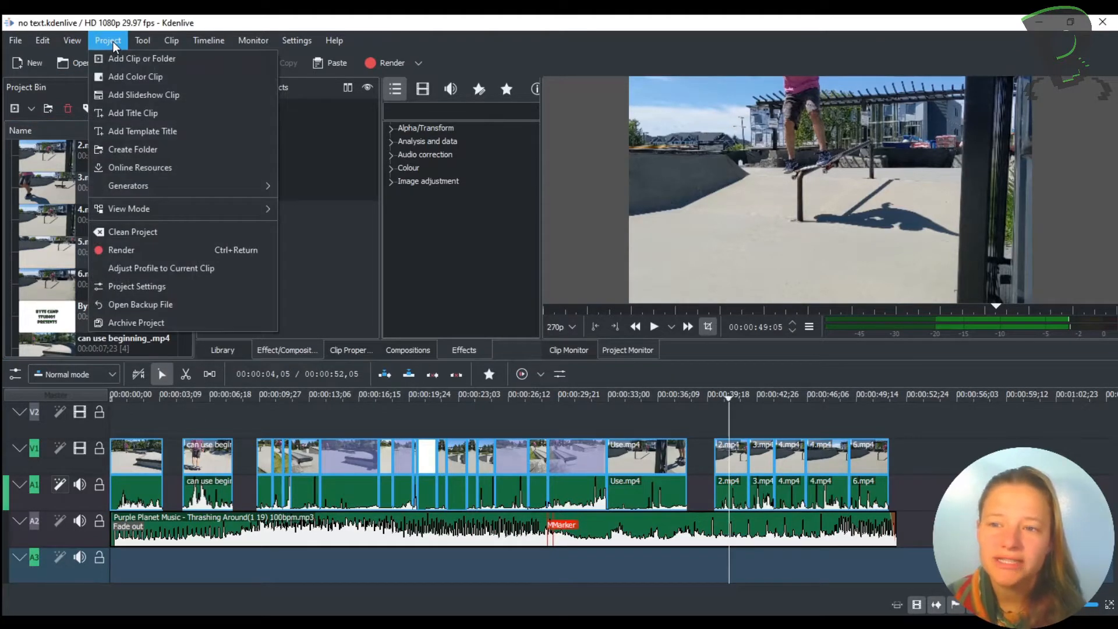
left_click(131, 116)
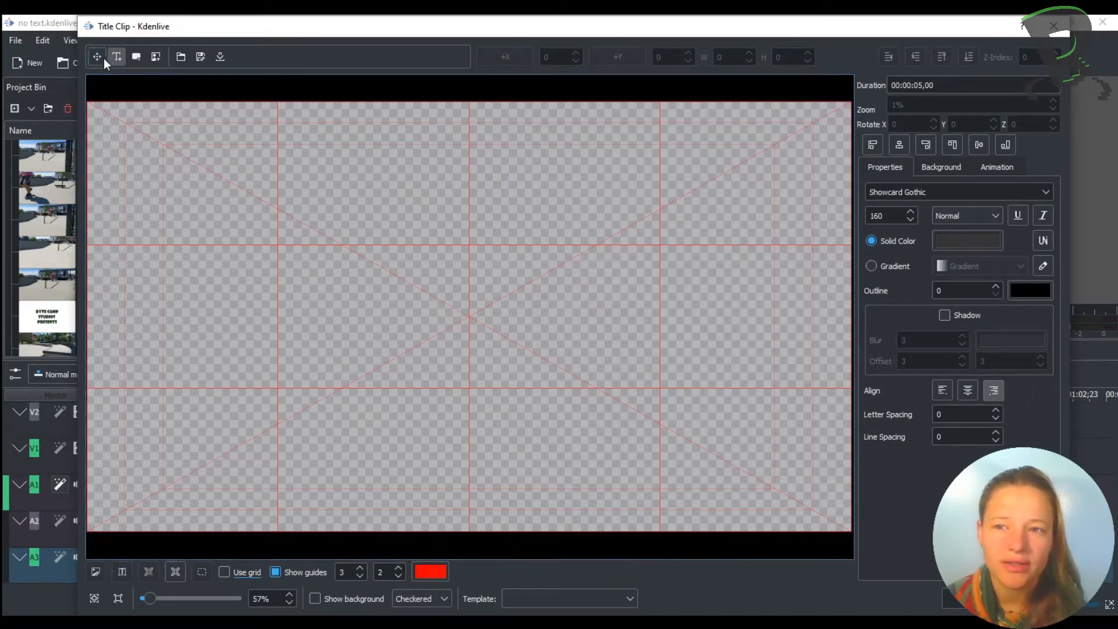
left_click(391, 260)
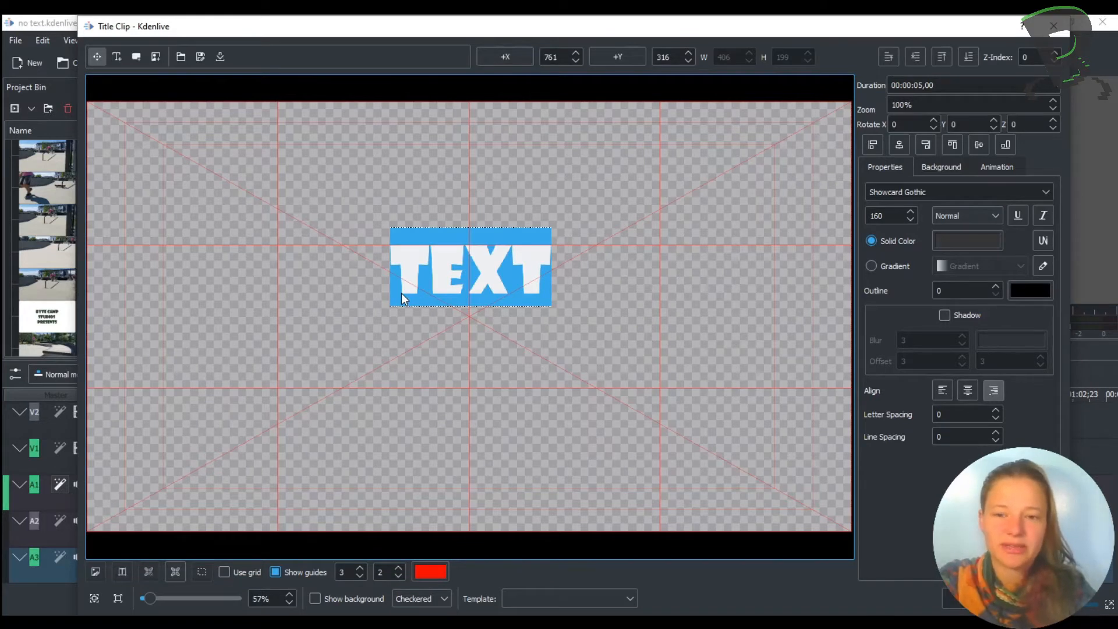
type("afdhj;")
key("BackSpace")
key("BackSpace")
key("BackSpace")
key("BackSpace")
key("BackSpace")
key("BackSpace")
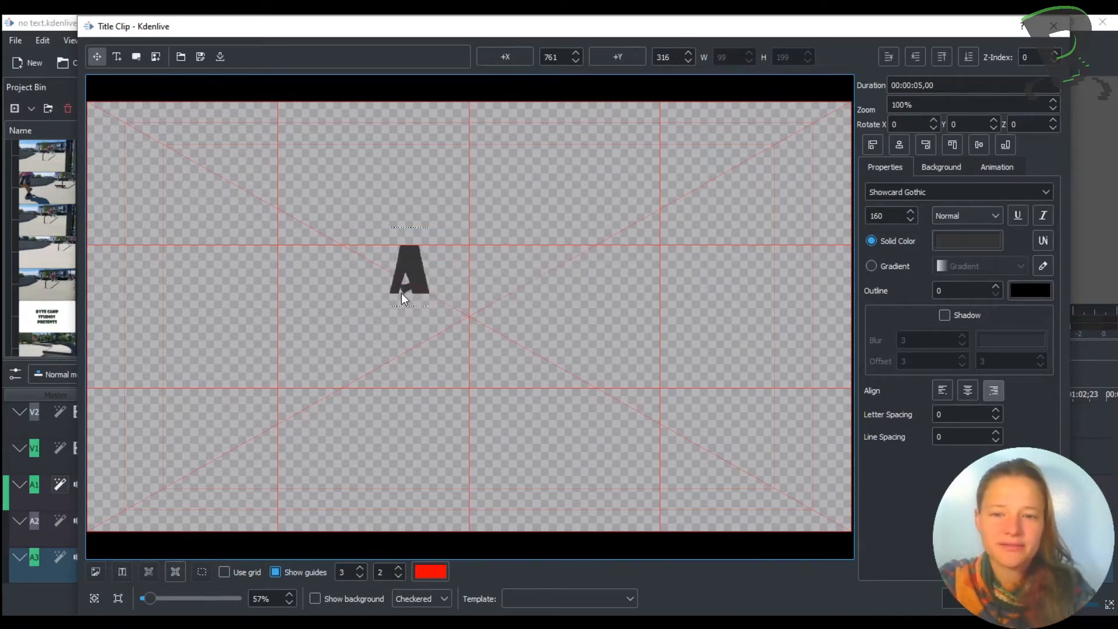
type("some")
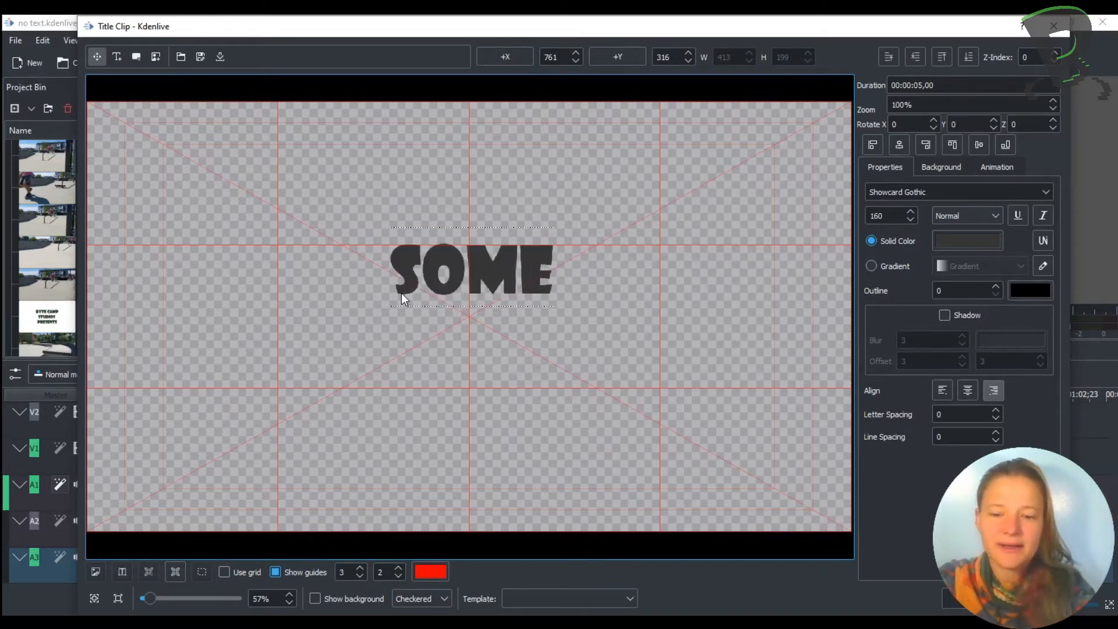
key("Return")
type("text")
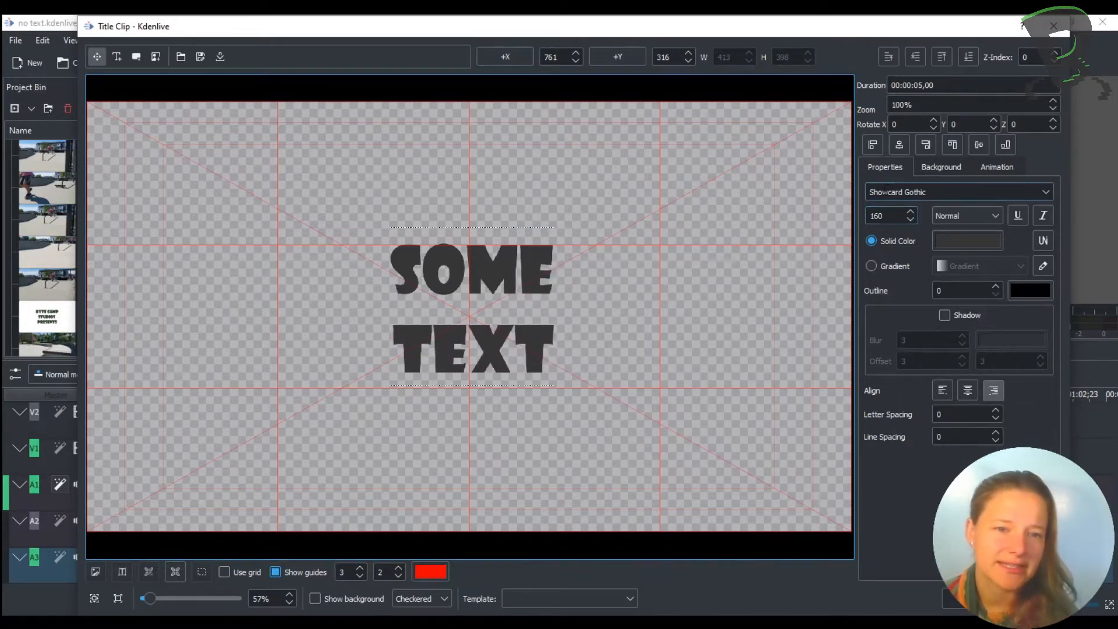
- Choose the Showcard Gothic font and set the font size to 167
left_click(1044, 192)
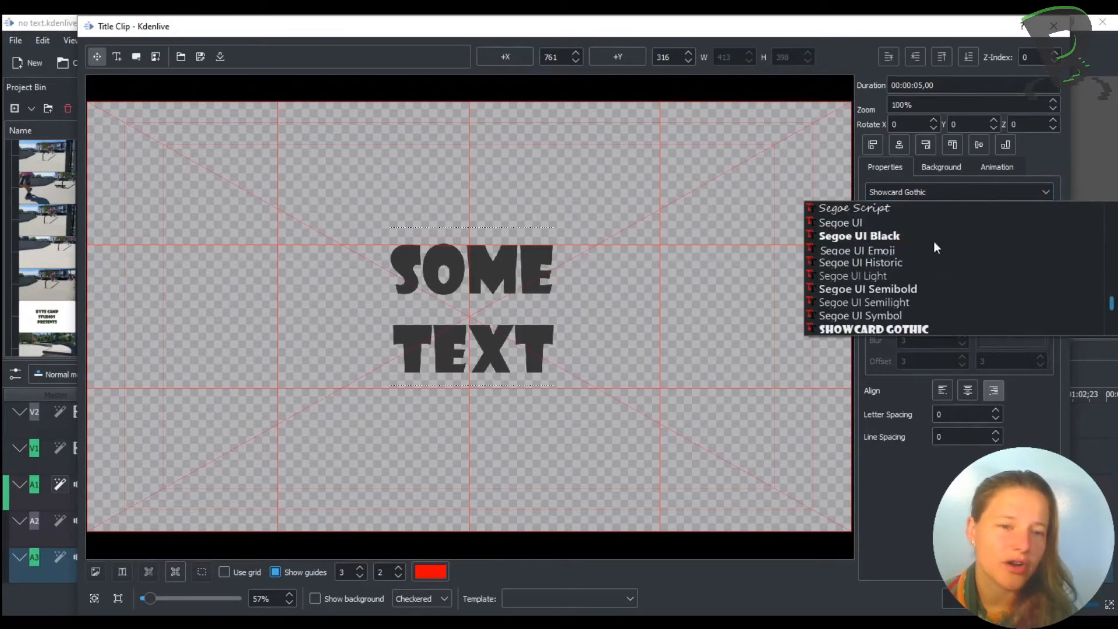
scroll(942, 285, "down", 1)
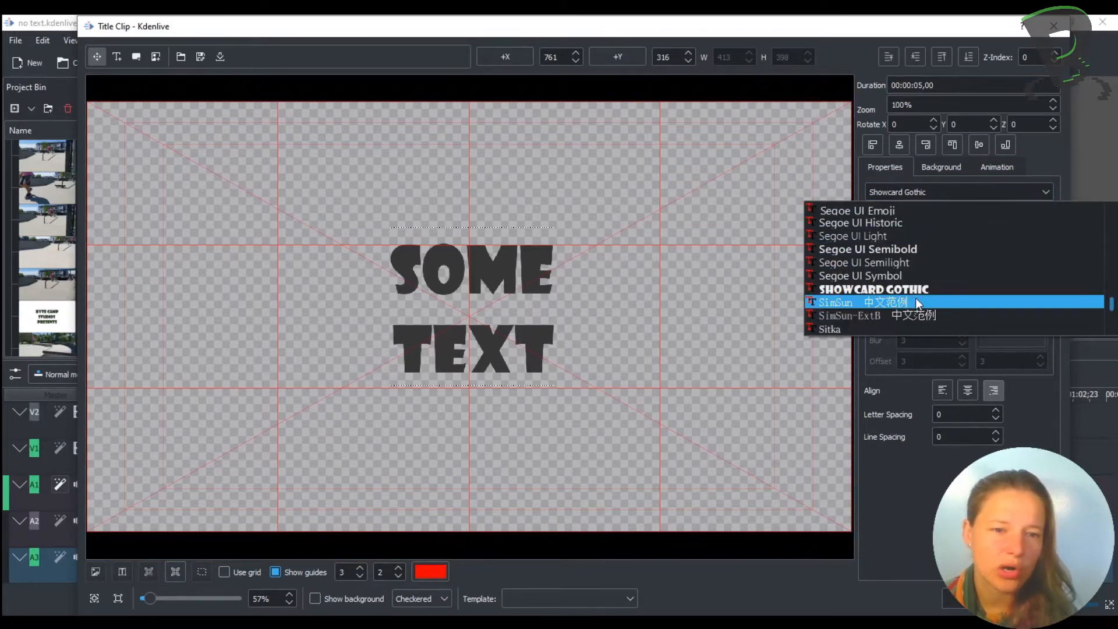
left_click(900, 285)
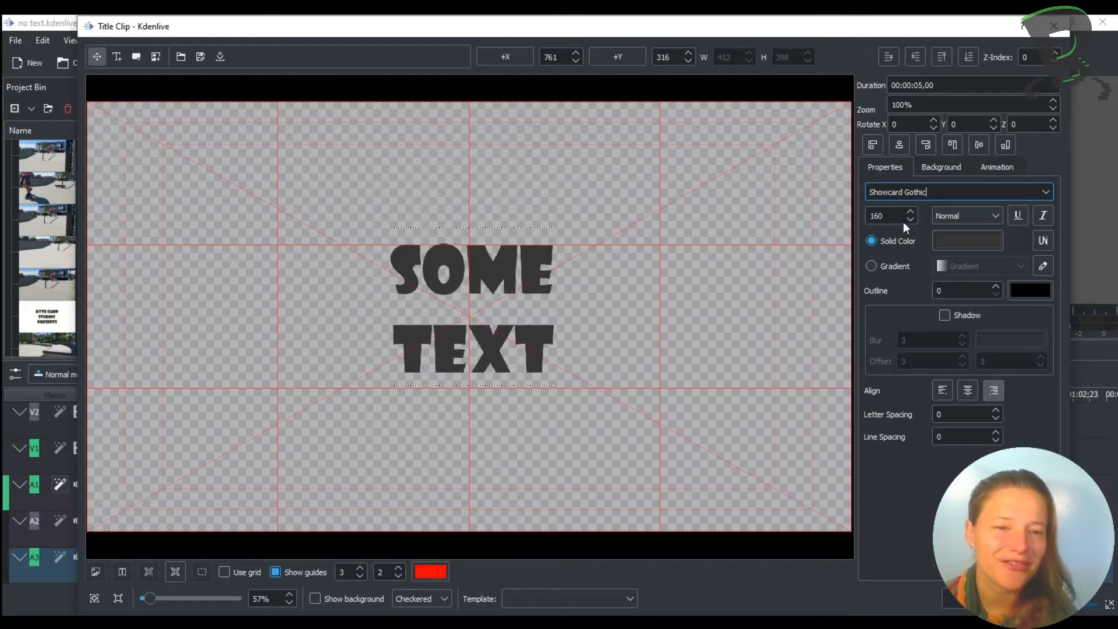
scroll(896, 216, "down", 8)
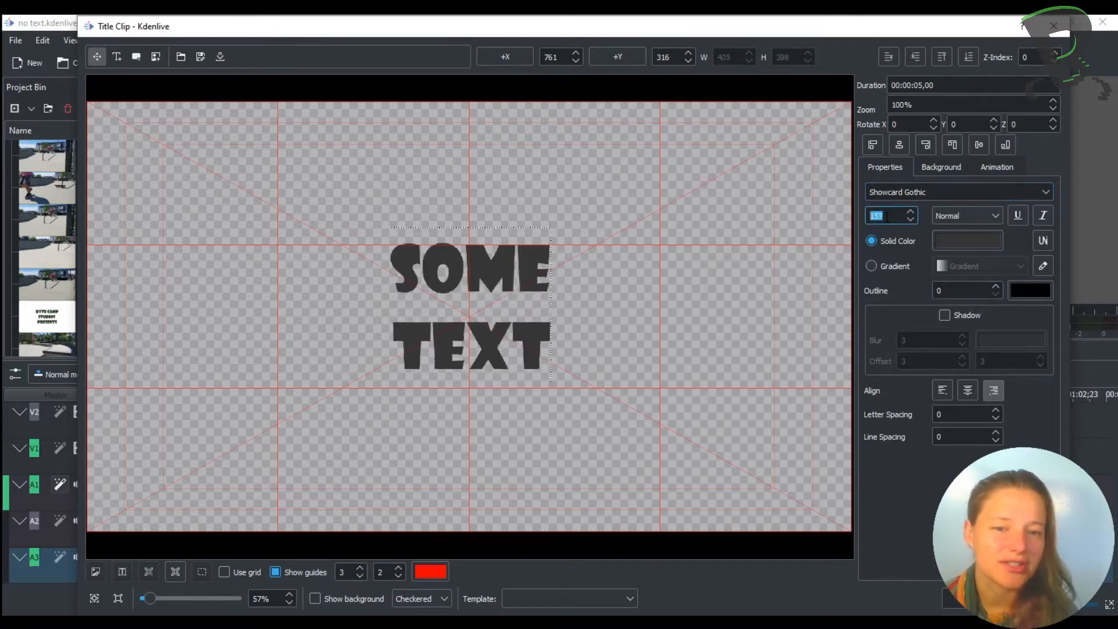
scroll(889, 216, "up", 15)
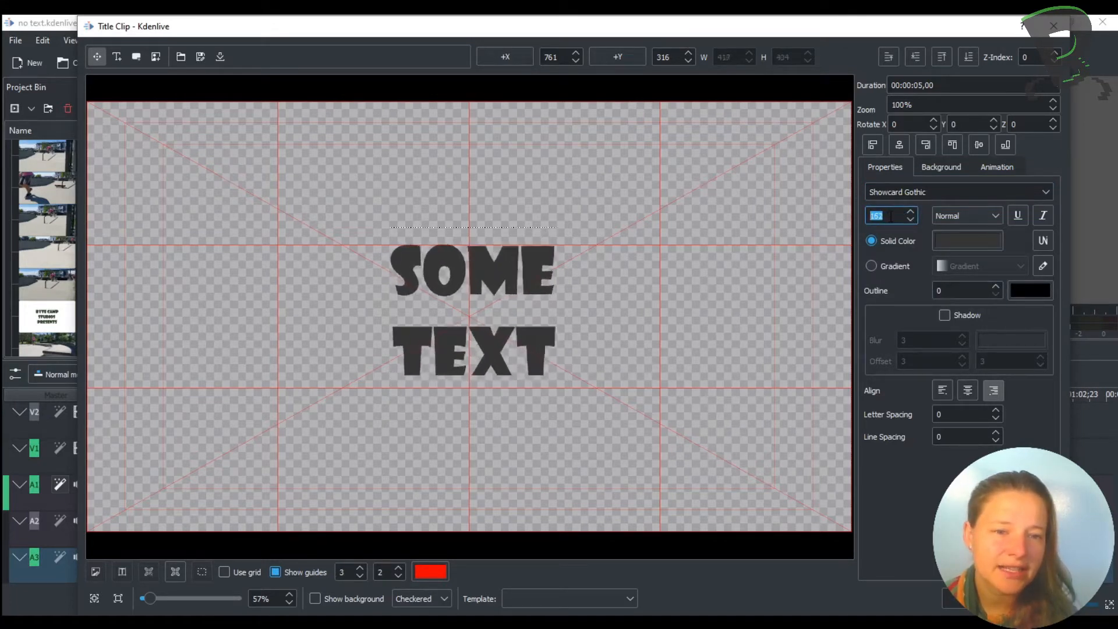
- Set the text's solid colour to red
left_click(967, 241)
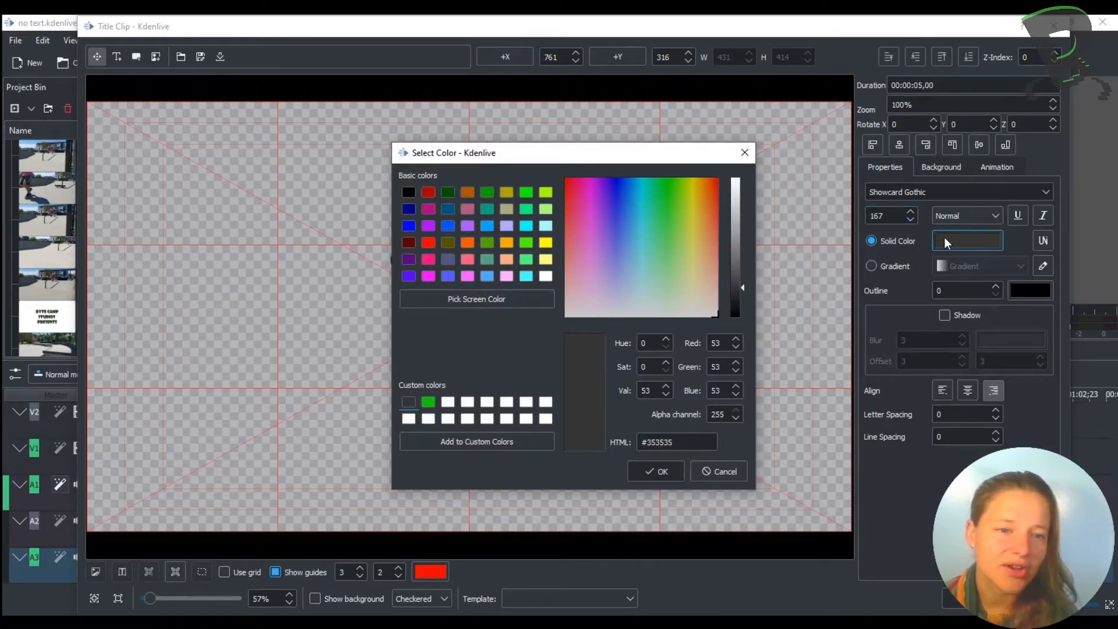
left_click(428, 193)
left_click(659, 472)
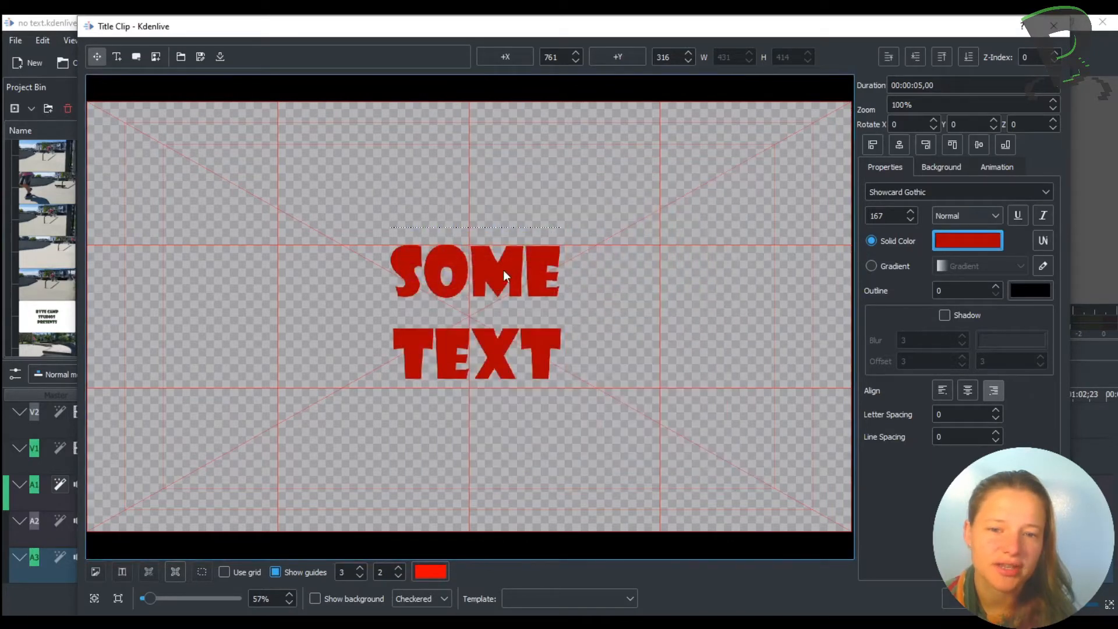
- Set the text's solid colour back to the dark grey custom colour #353535
left_click(968, 241)
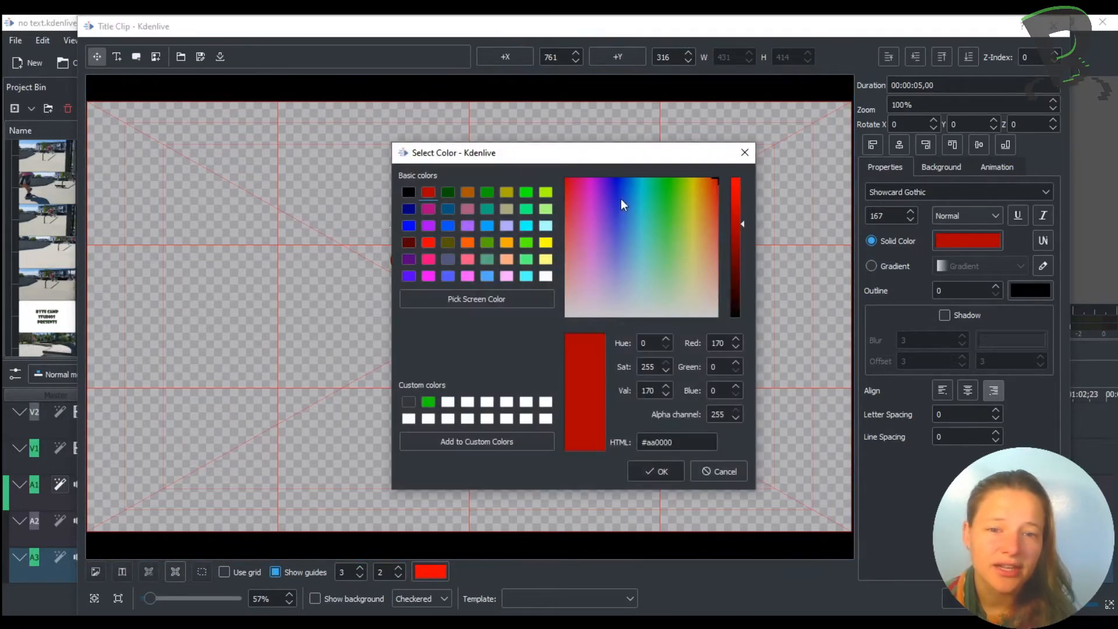
left_click_drag(602, 197, 636, 219)
left_click(408, 404)
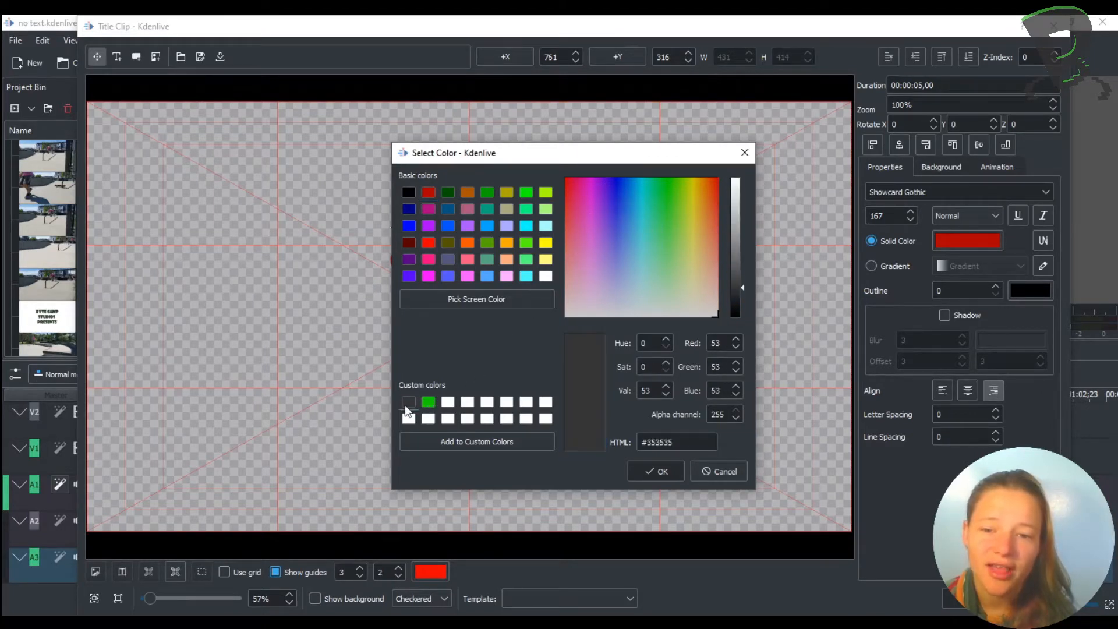
left_click(661, 471)
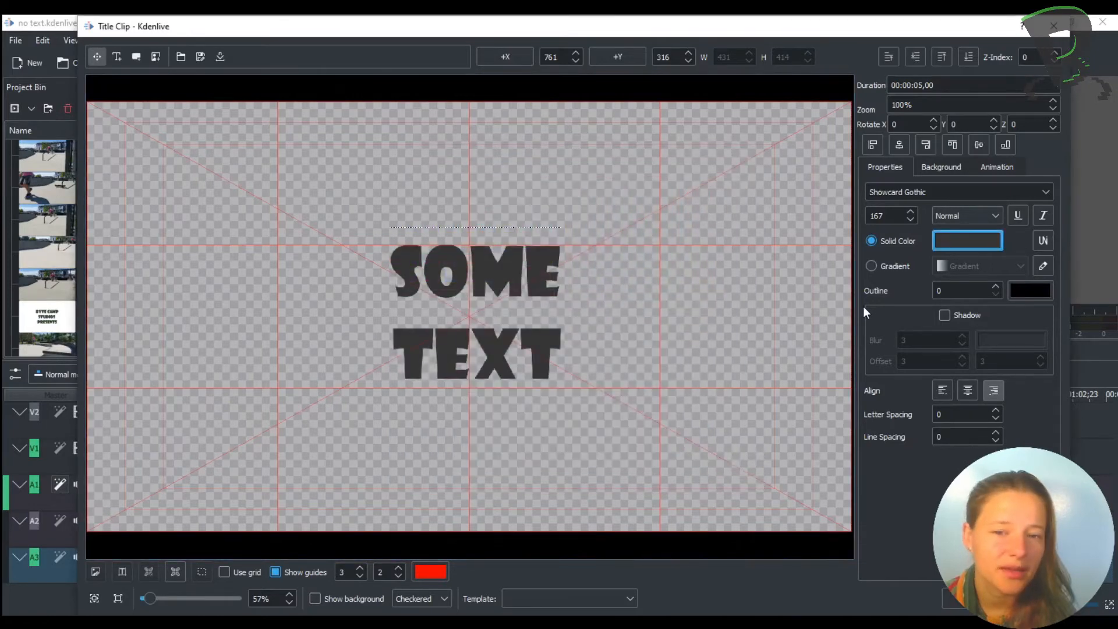
- Switch the text fill to a gradient and set its first colour to bright green #0fff33
left_click(872, 267)
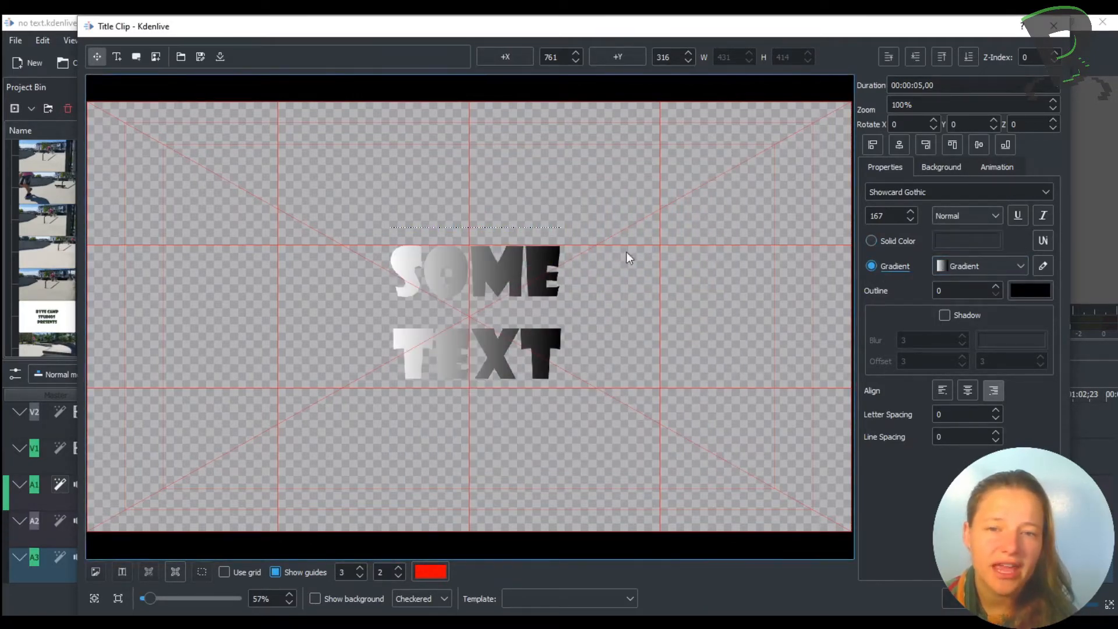
left_click(960, 260)
left_click(965, 283)
left_click(1043, 266)
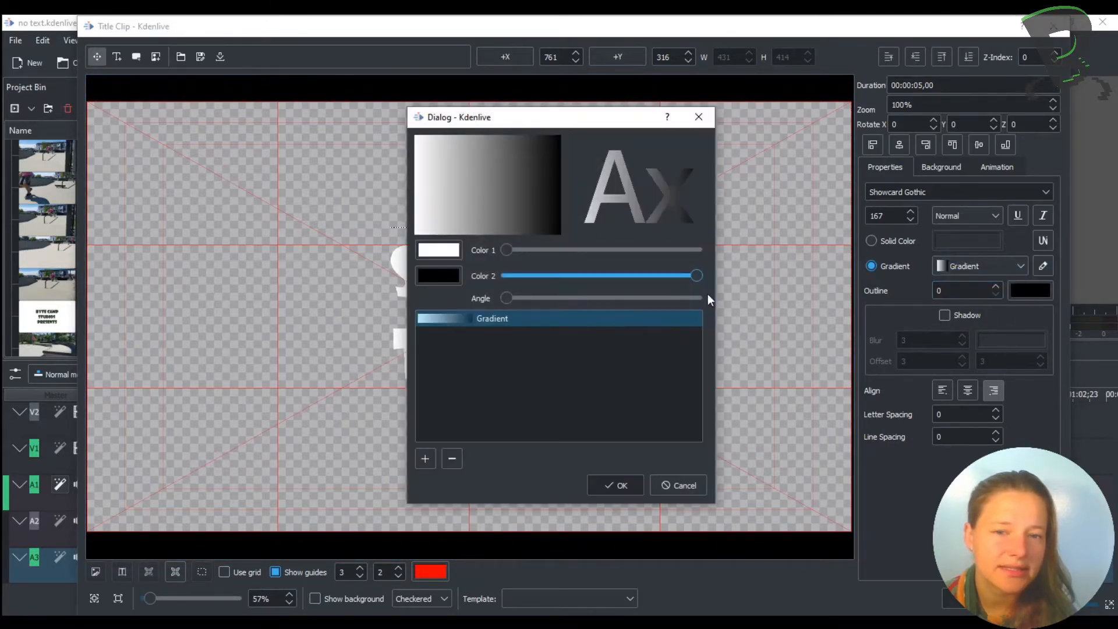
left_click(439, 251)
left_click(650, 175)
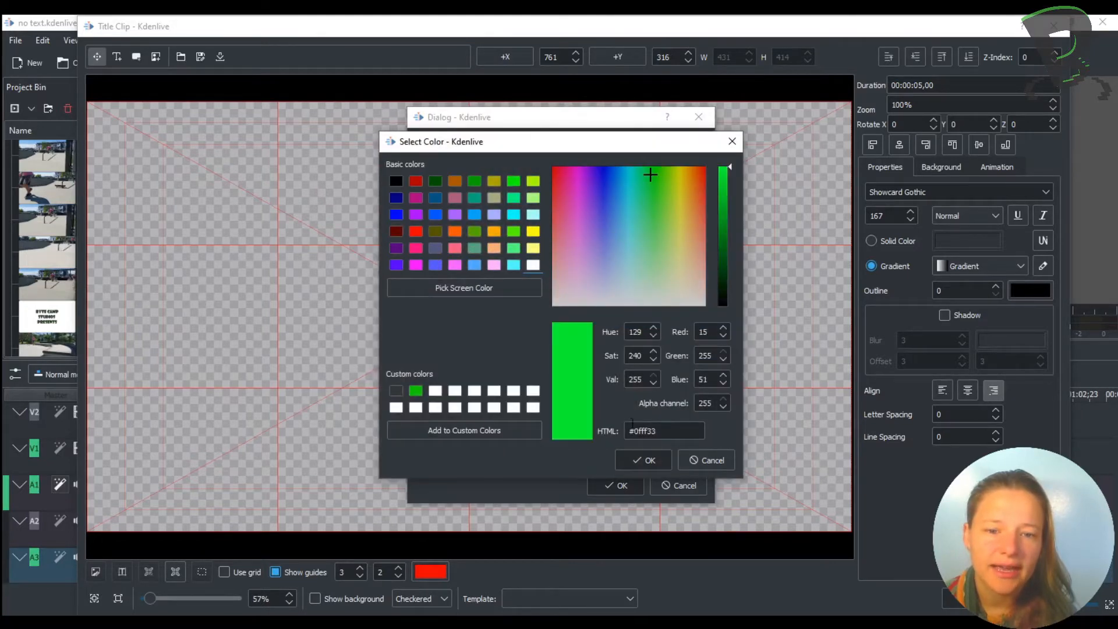
left_click(649, 467)
- Set the gradient's second colour to black and its angle to about midway, then apply the gradient
left_click(443, 278)
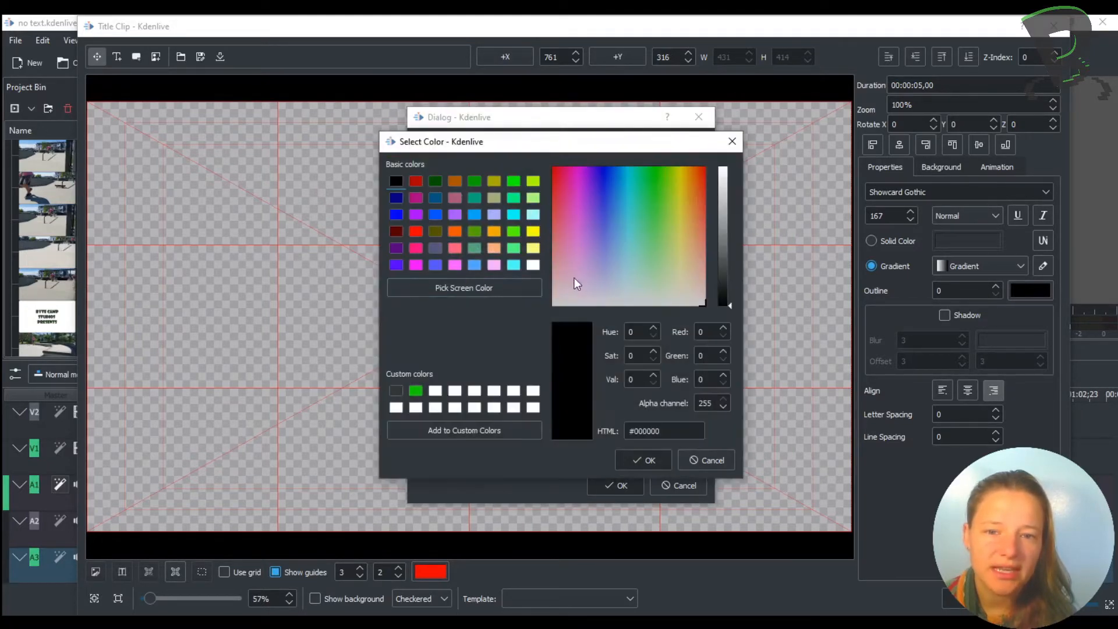
left_click(646, 459)
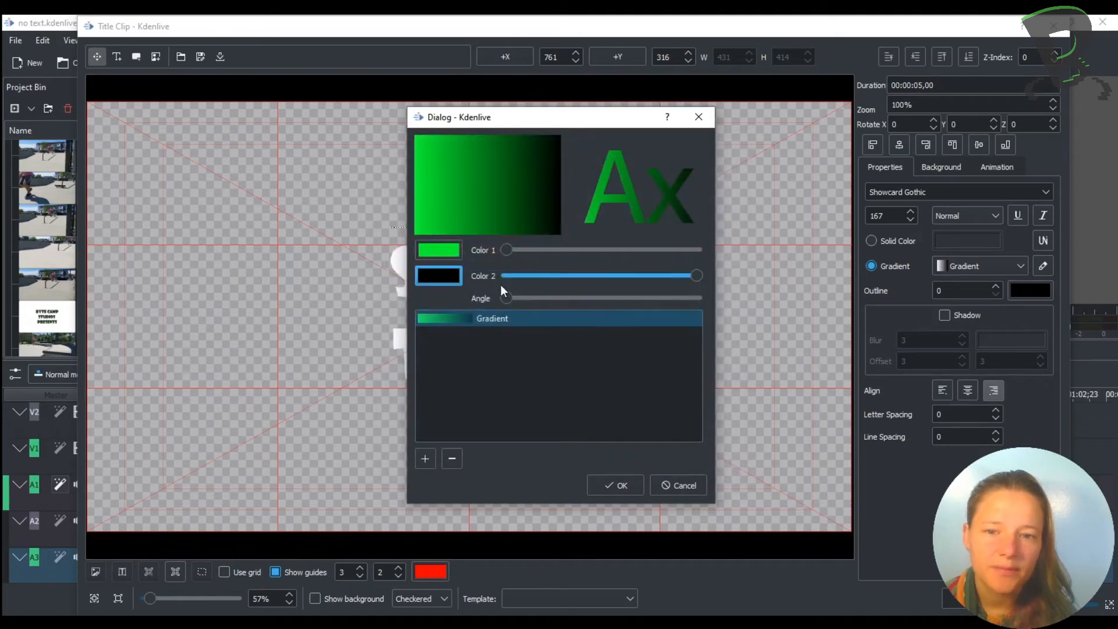
left_click_drag(504, 303, 603, 303)
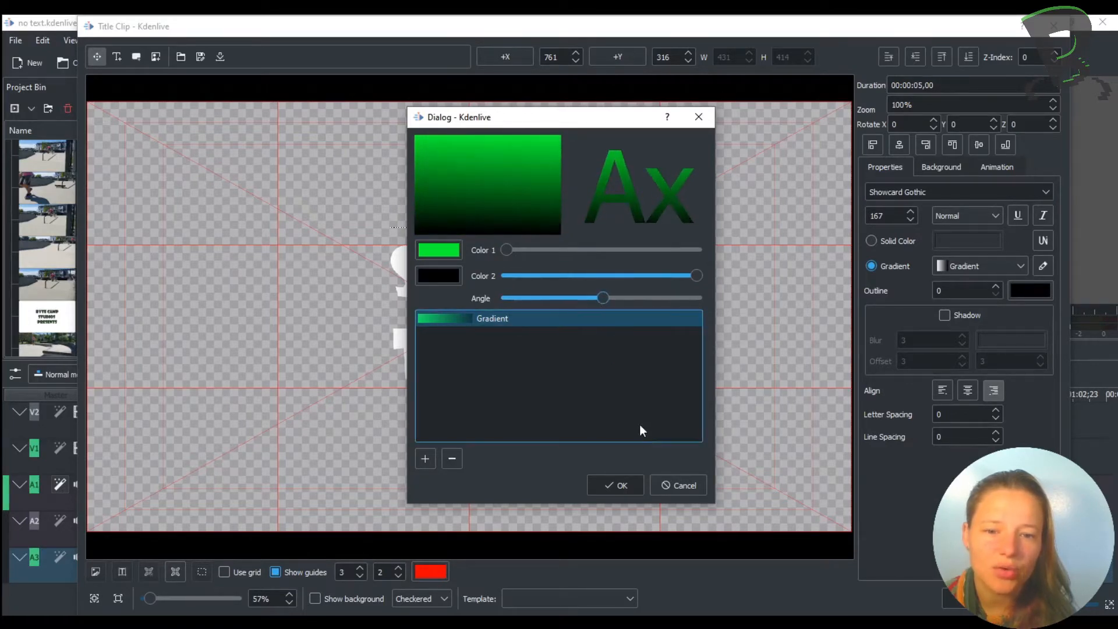
left_click(621, 484)
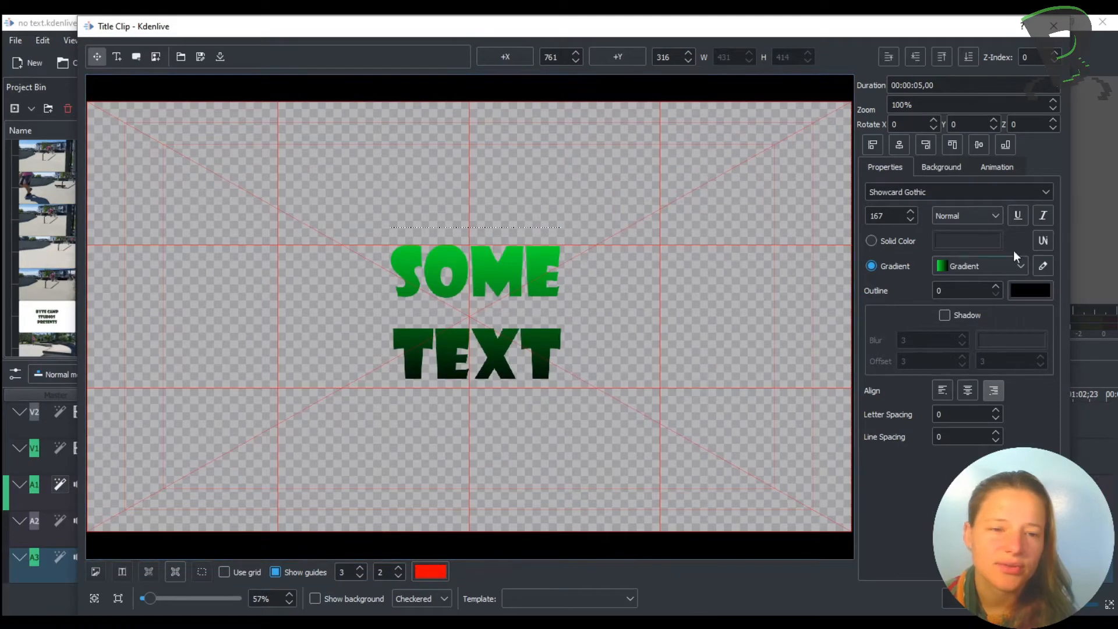
- Set the text outline width to 46
left_click(996, 287)
type("5")
scroll(971, 292, "up", 20)
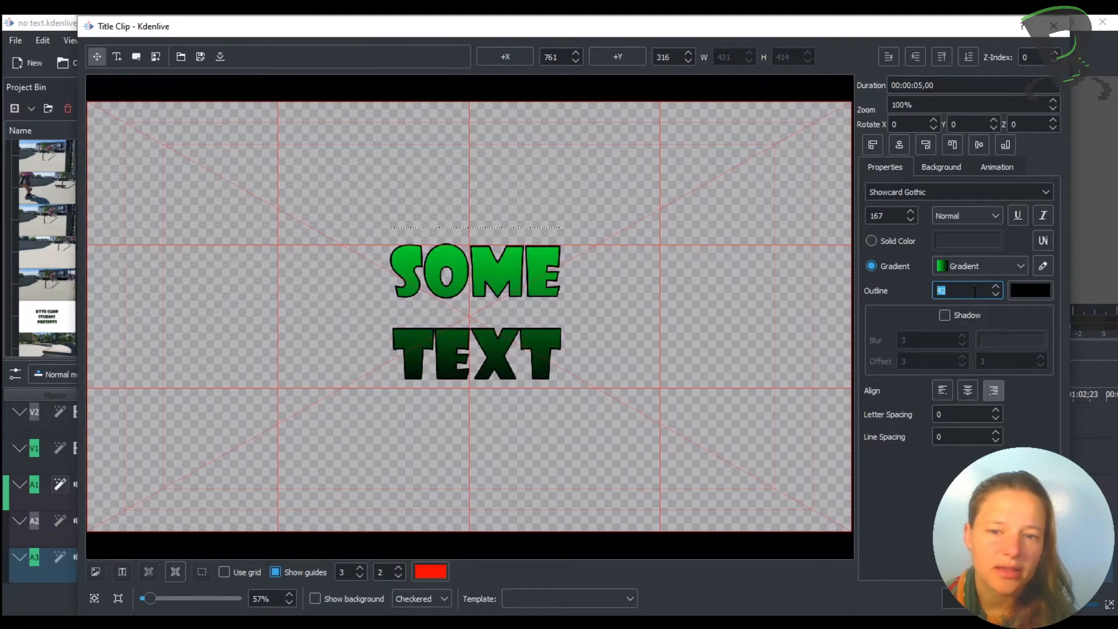
- Enable the text shadow with a blur of 4
left_click(944, 315)
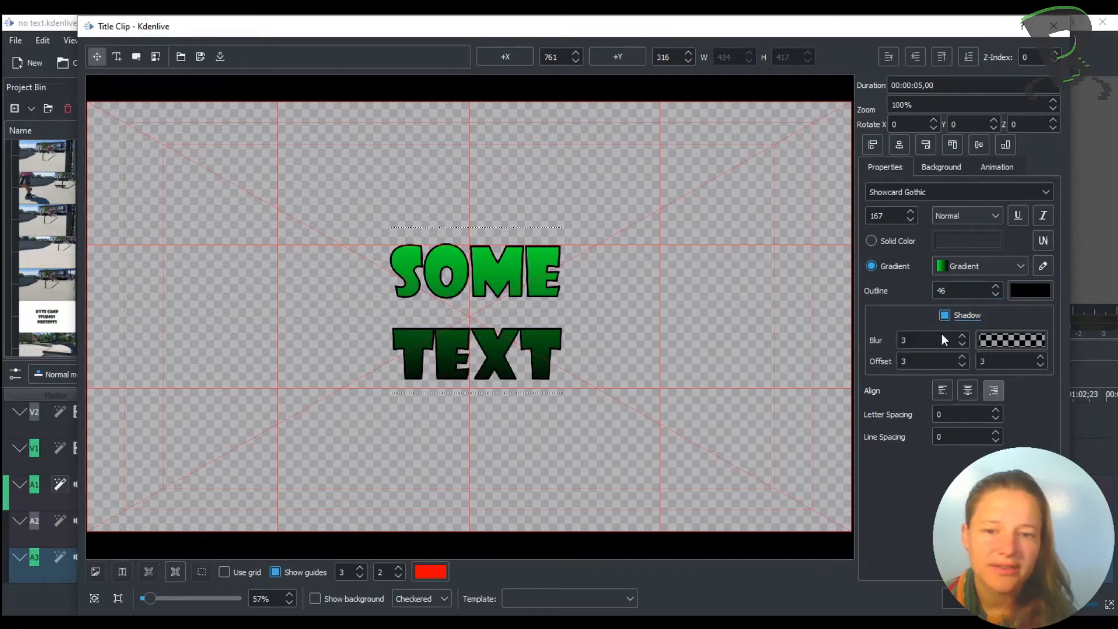
double_click(920, 341)
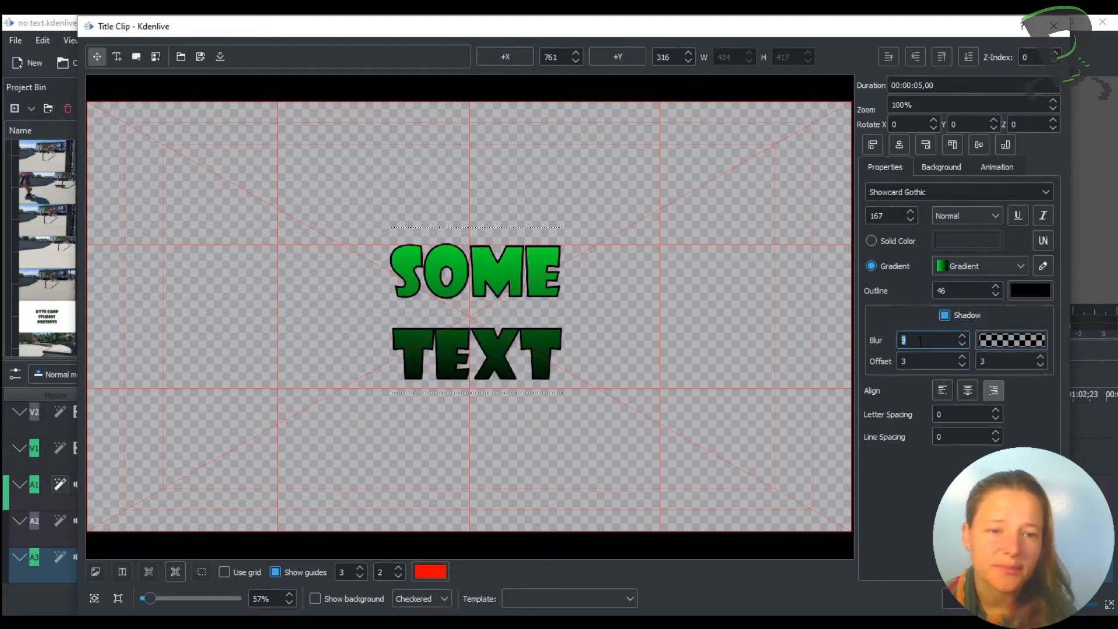
type("4")
- Set the shadow offsets to 44 horizontally and 29 vertically
double_click(915, 361)
scroll(916, 362, "up", 13)
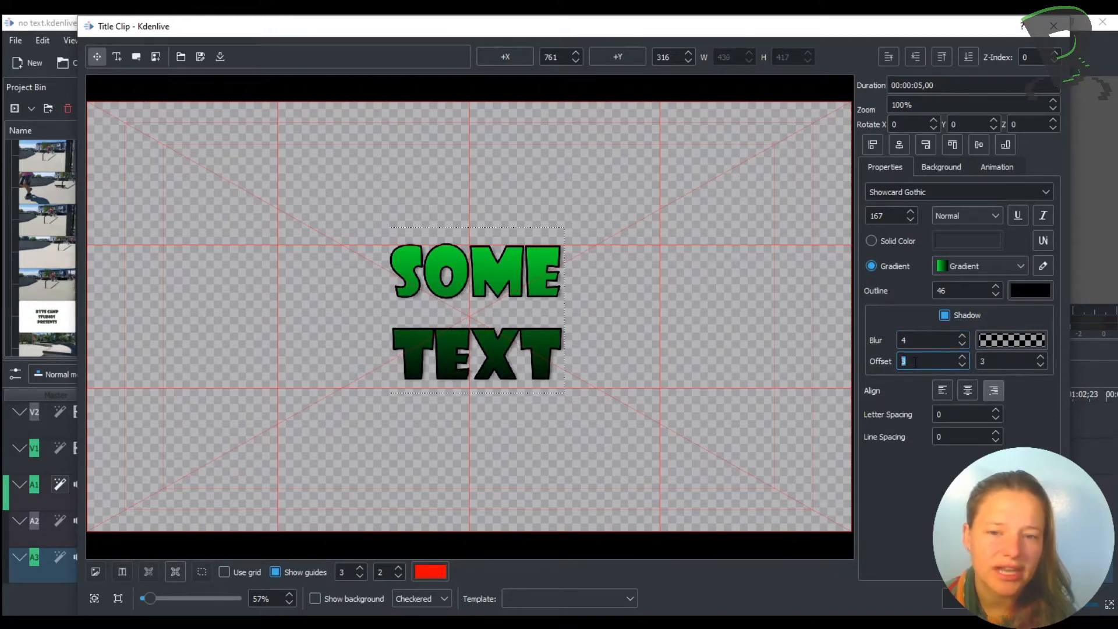
scroll(916, 362, "up", 20)
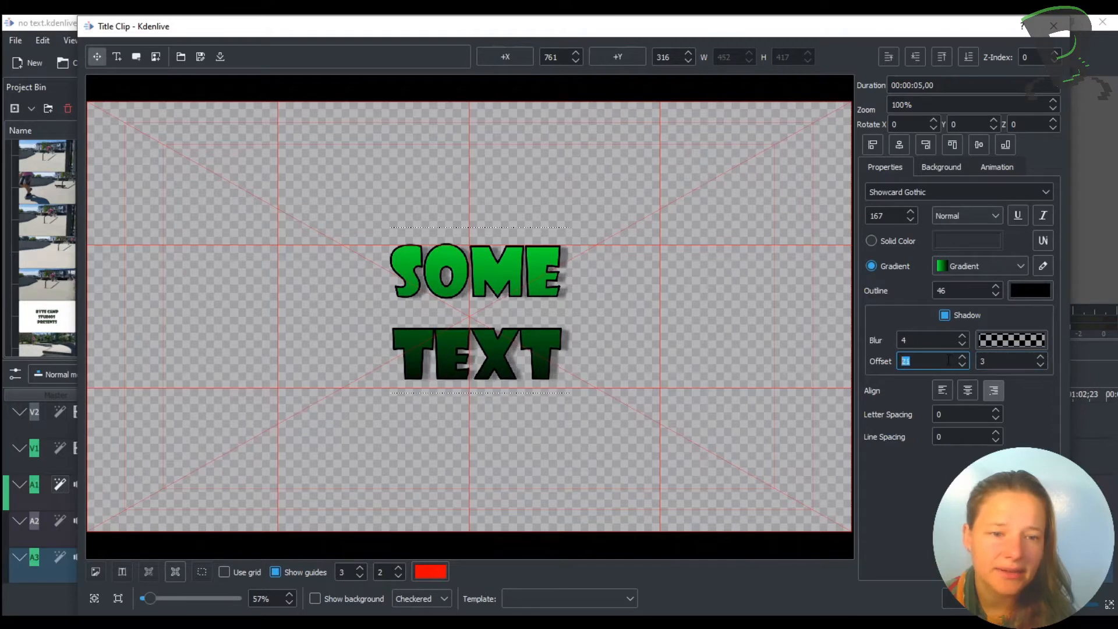
double_click(1008, 362)
scroll(1008, 362, "up", 20)
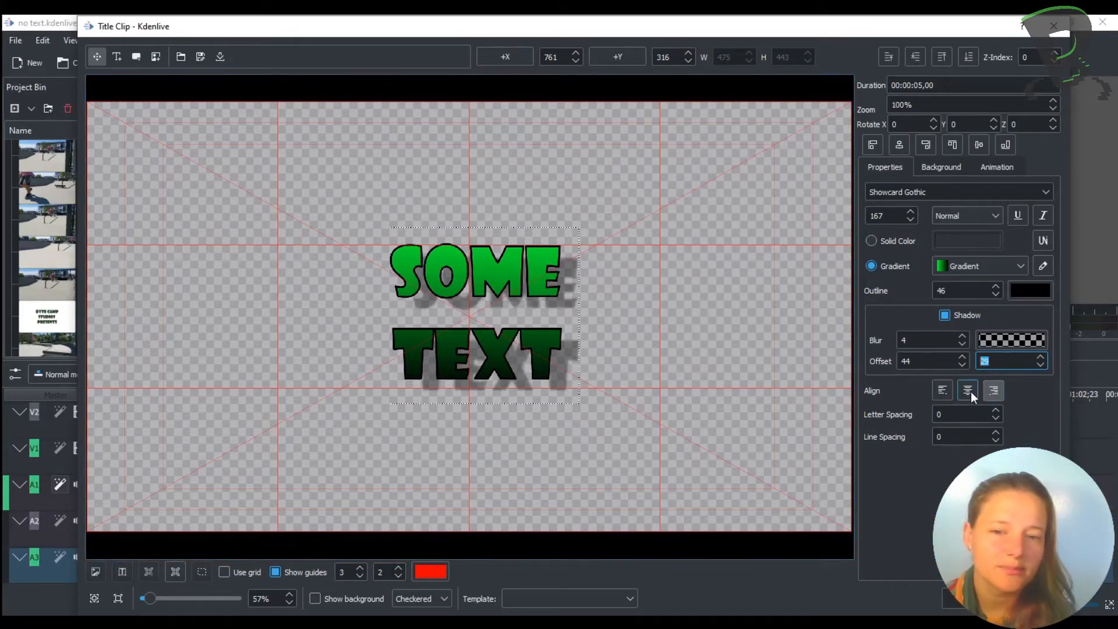
- Center-align the lines of the selected text
left_click(467, 280)
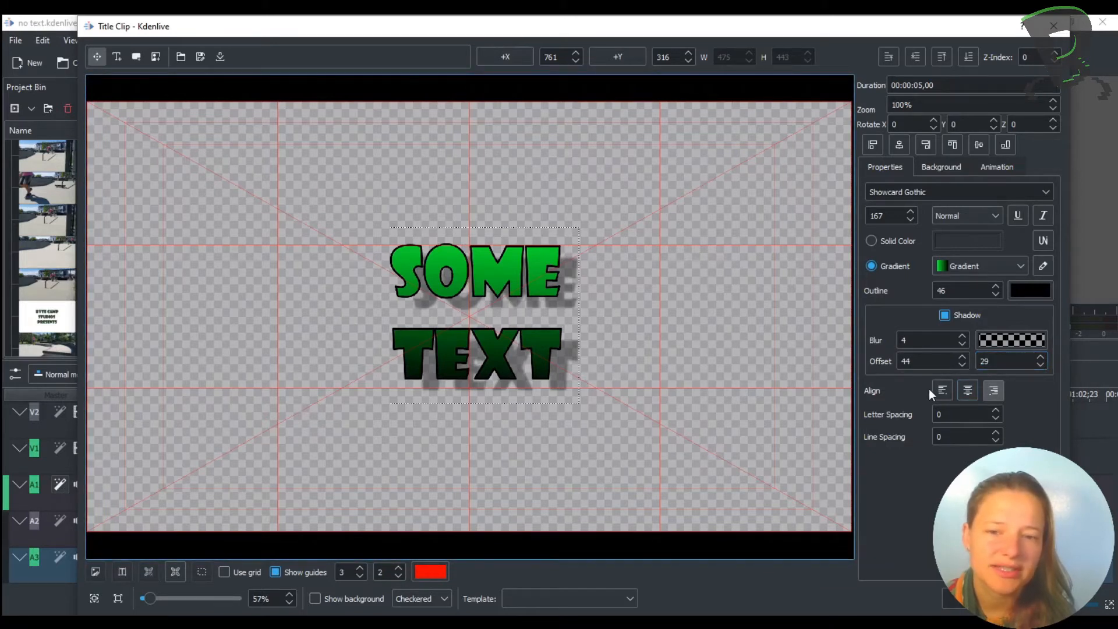
left_click(973, 389)
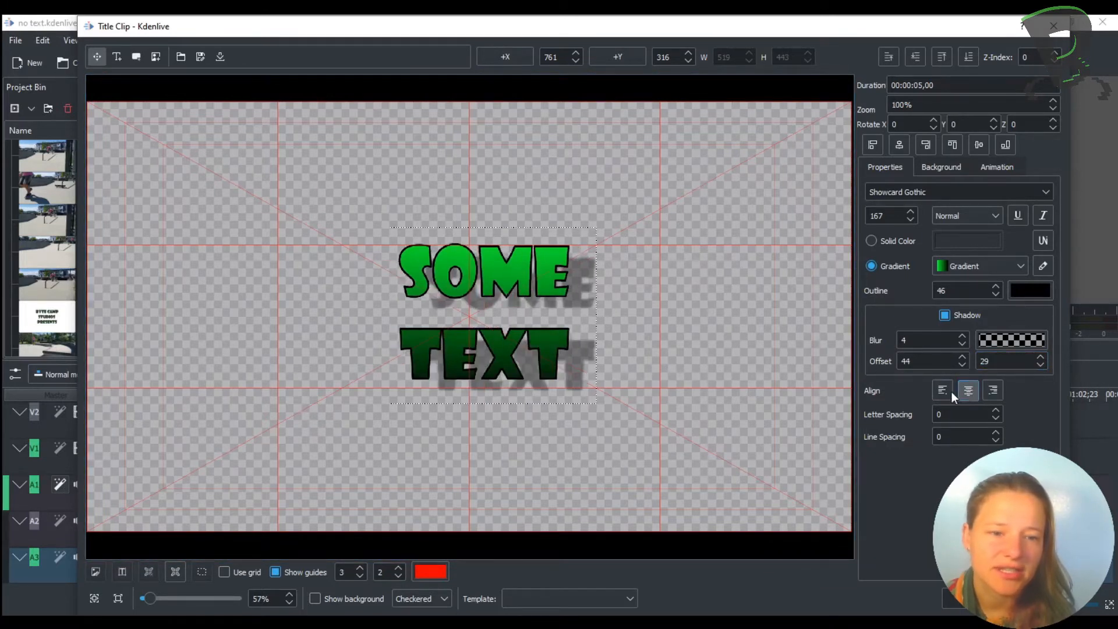
left_click(944, 390)
left_click(973, 397)
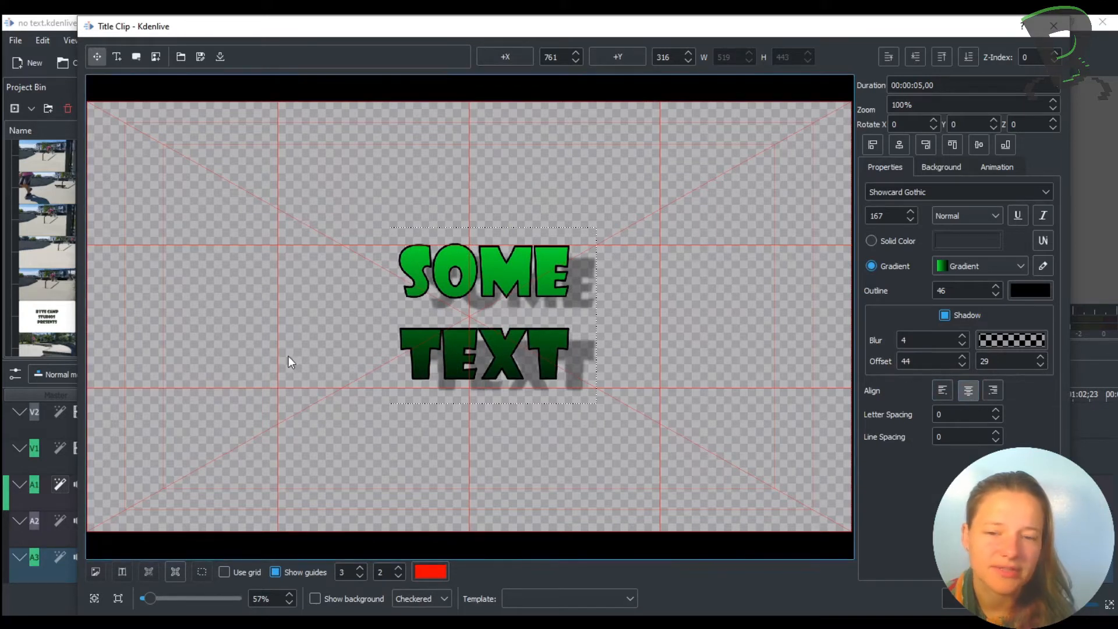
- Insert a new line reading A between SOME and TEXT
double_click(572, 287)
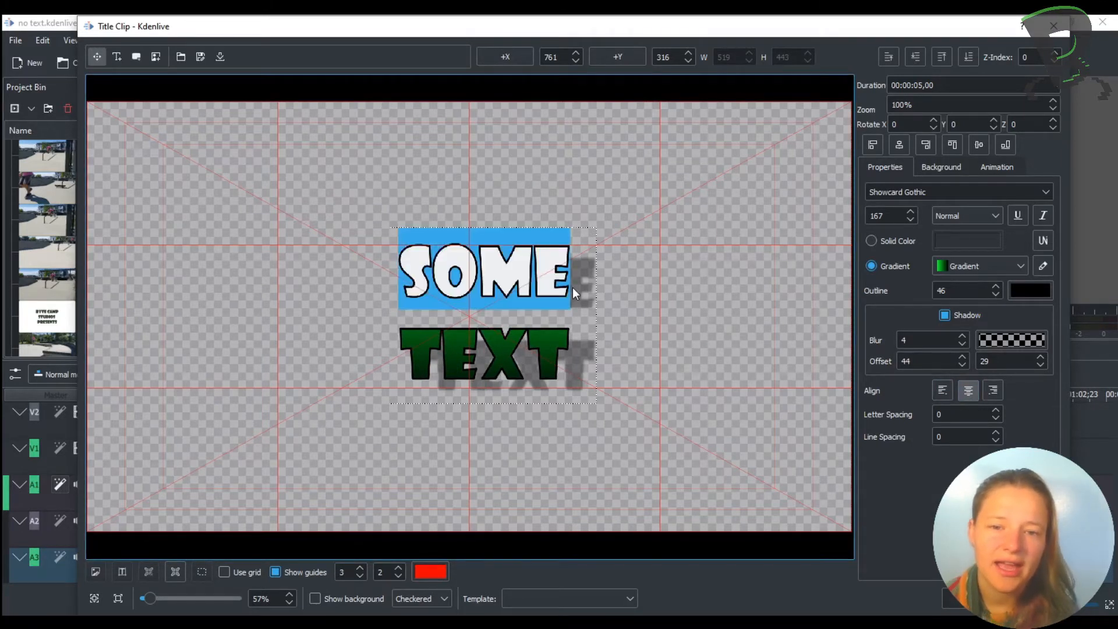
left_click(572, 288)
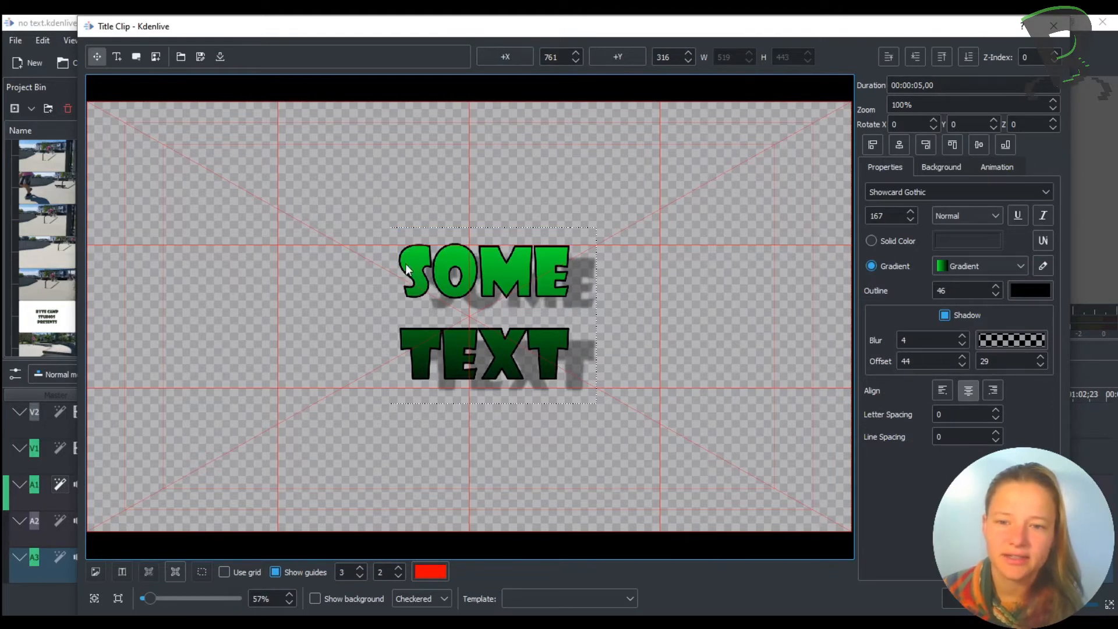
key("Return")
type("A")
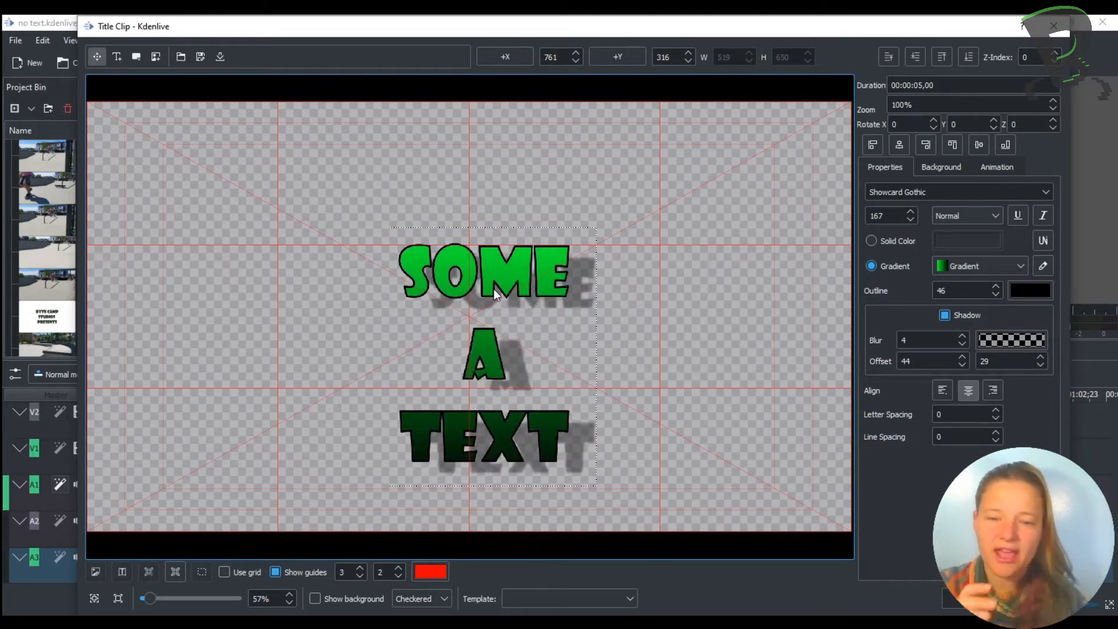
- Try left, centered and right alignment on the text, ending with centered alignment
left_click(944, 391)
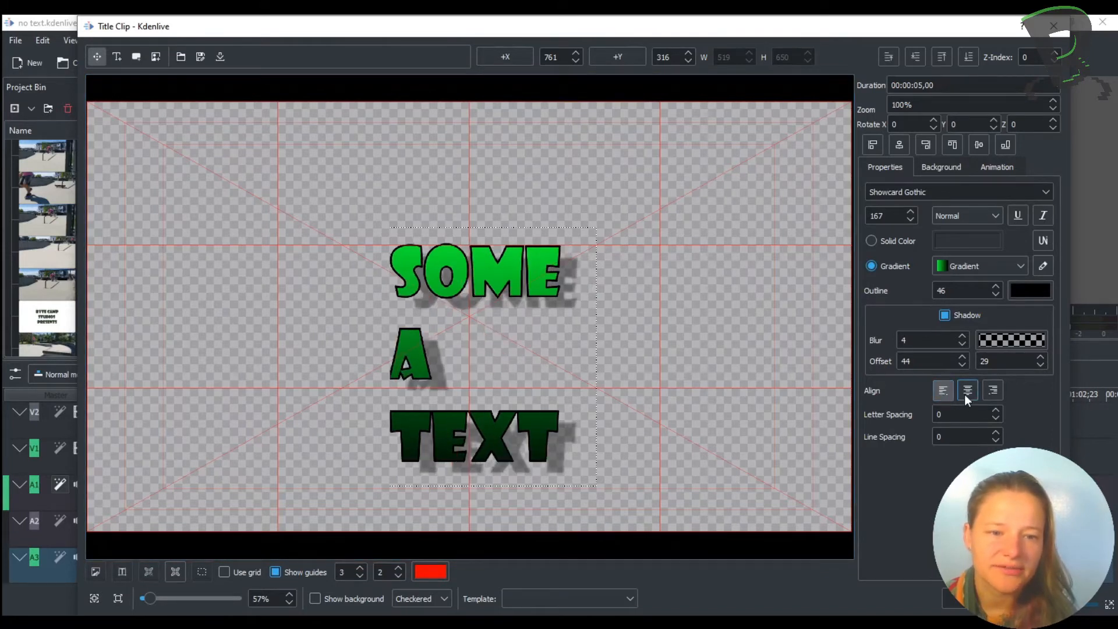
left_click(967, 391)
left_click(1000, 389)
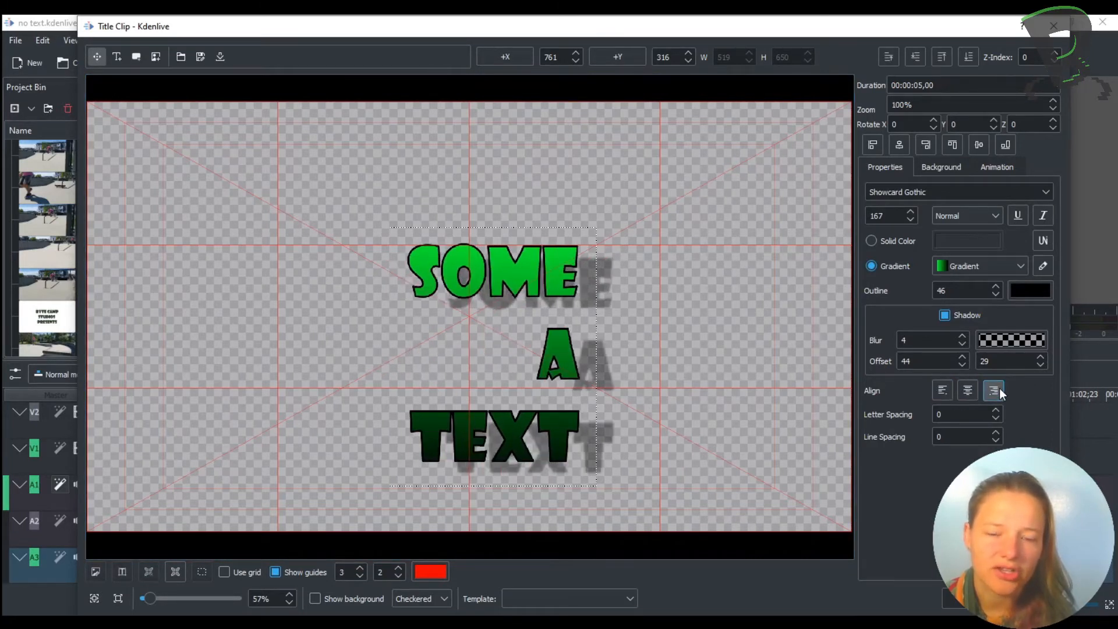
left_click(968, 393)
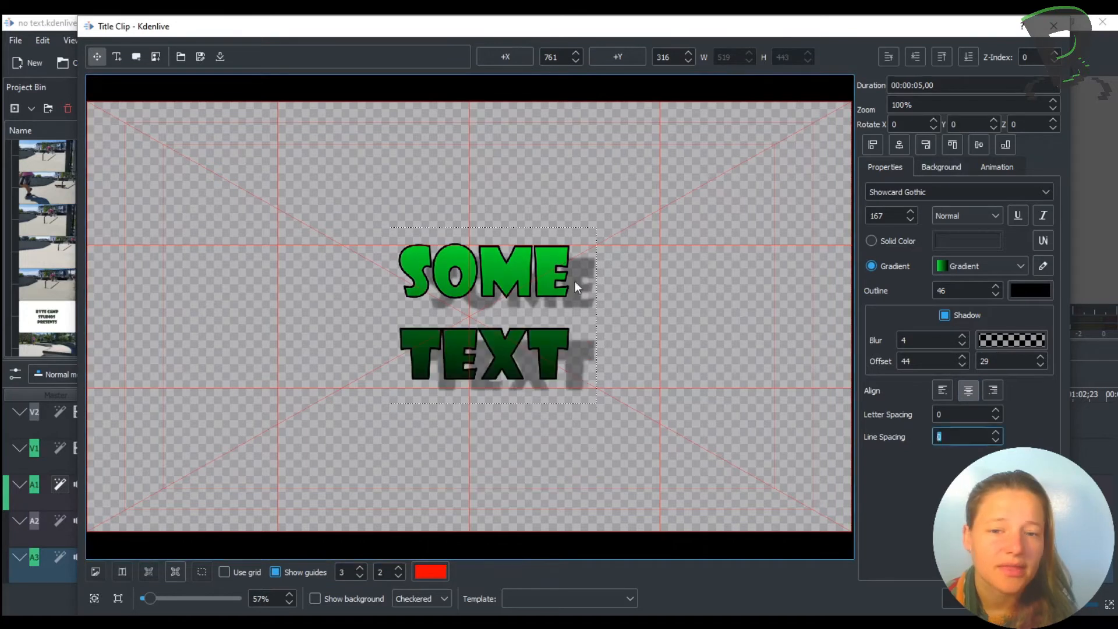
- Make the title background fully opaque with opacity 255 and confirm its colour in the colour picker
left_click(520, 274)
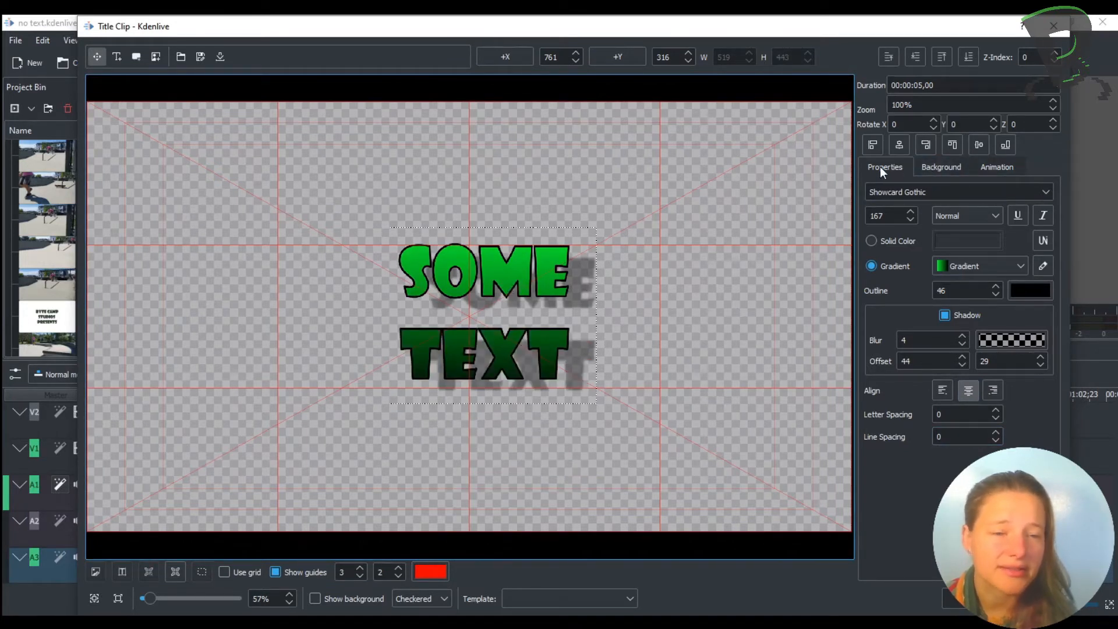
left_click(938, 169)
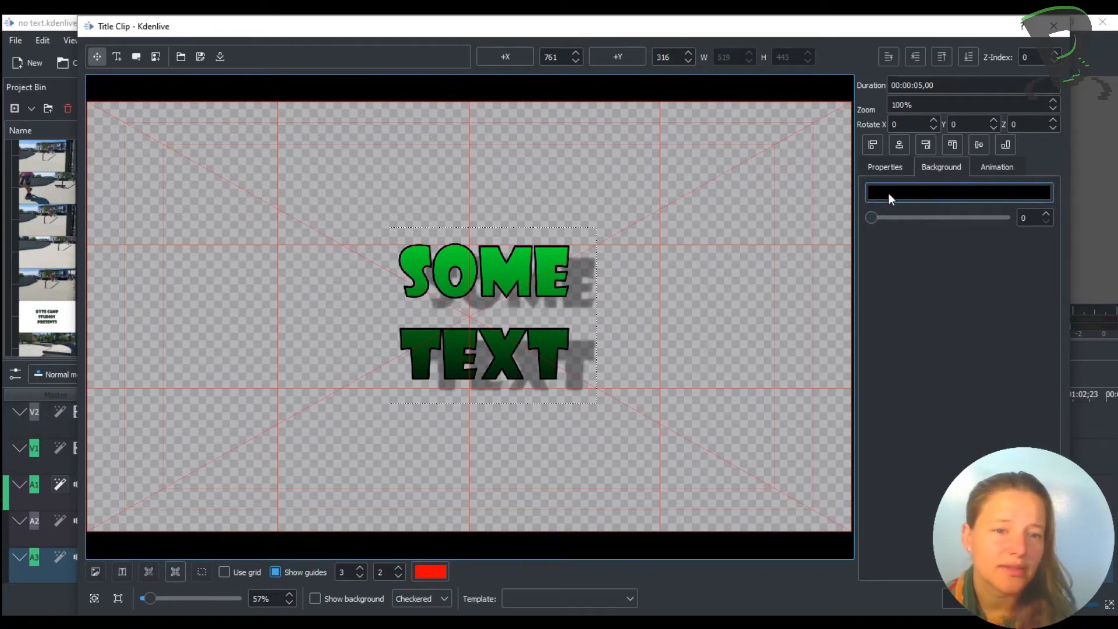
left_click_drag(873, 219, 1009, 218)
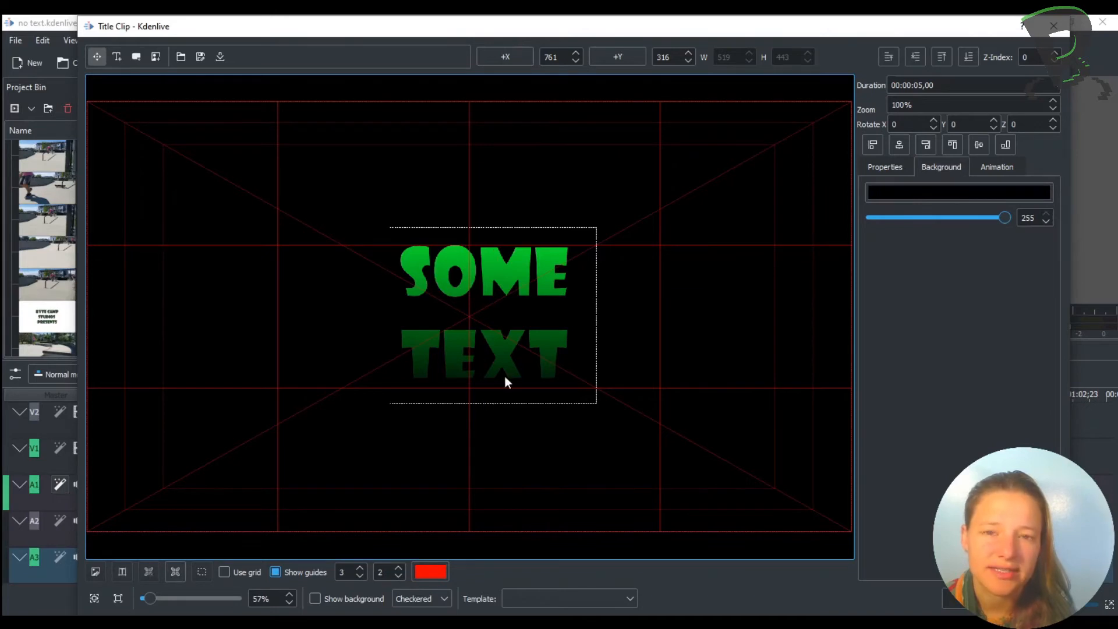
left_click(910, 187)
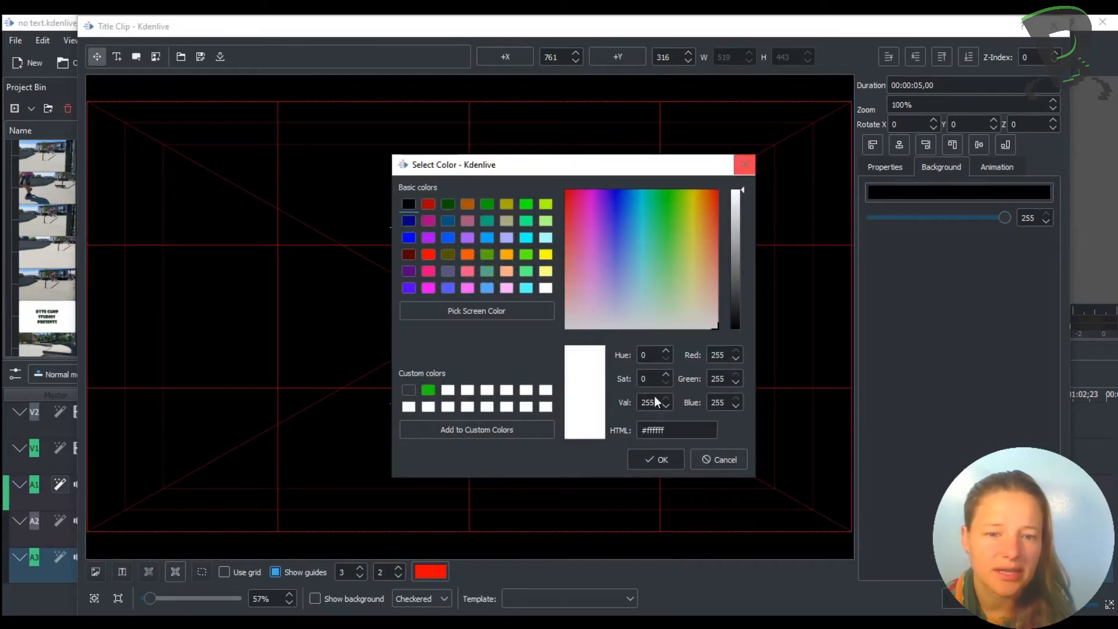
left_click(653, 460)
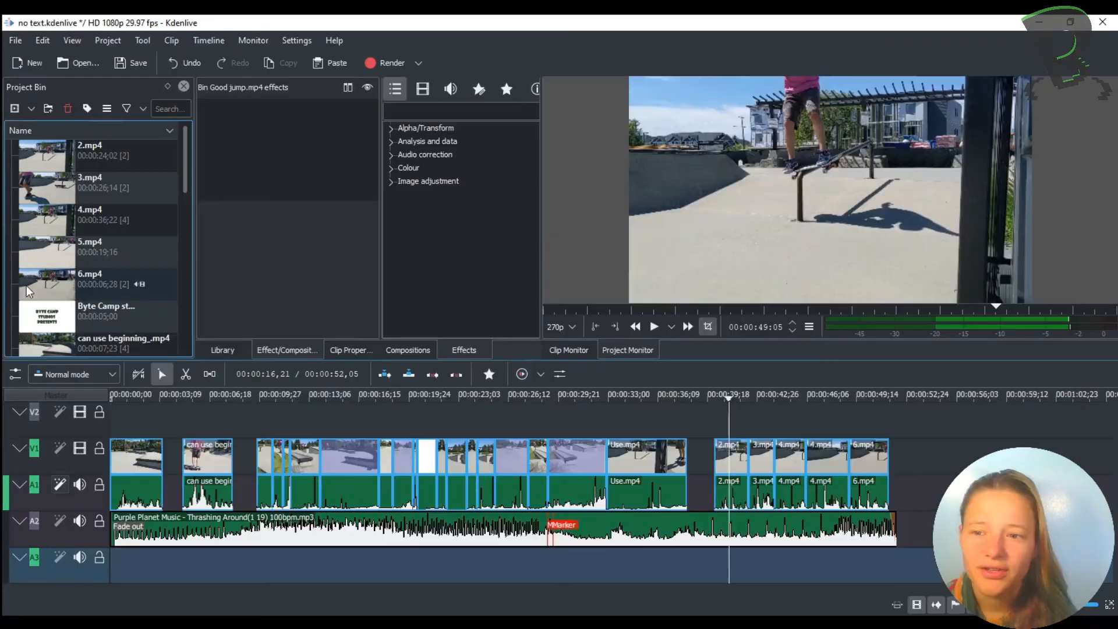
- Find the Some Text title clip in the project bin and drag it onto the timeline
scroll(73, 268, "down", 2)
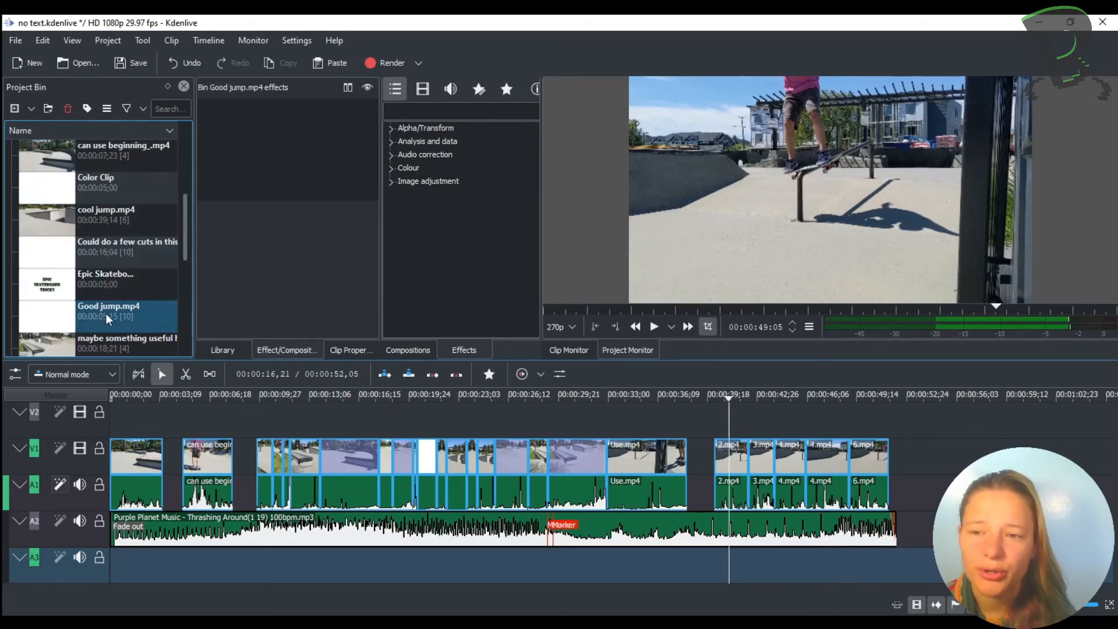
scroll(124, 257, "down", 3)
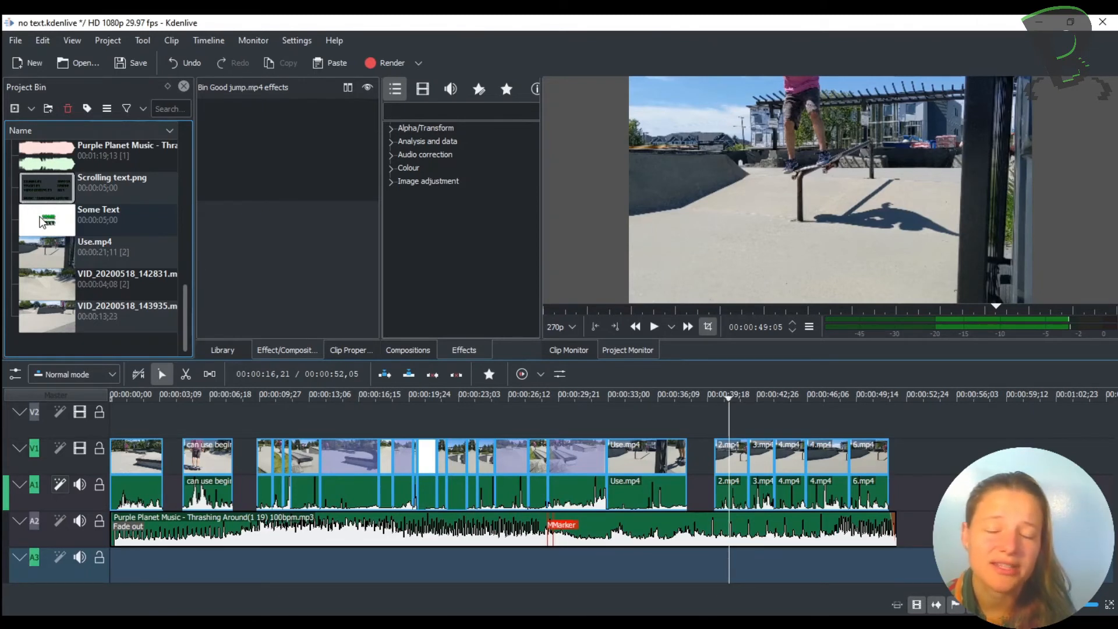
left_click_drag(42, 220, 191, 392)
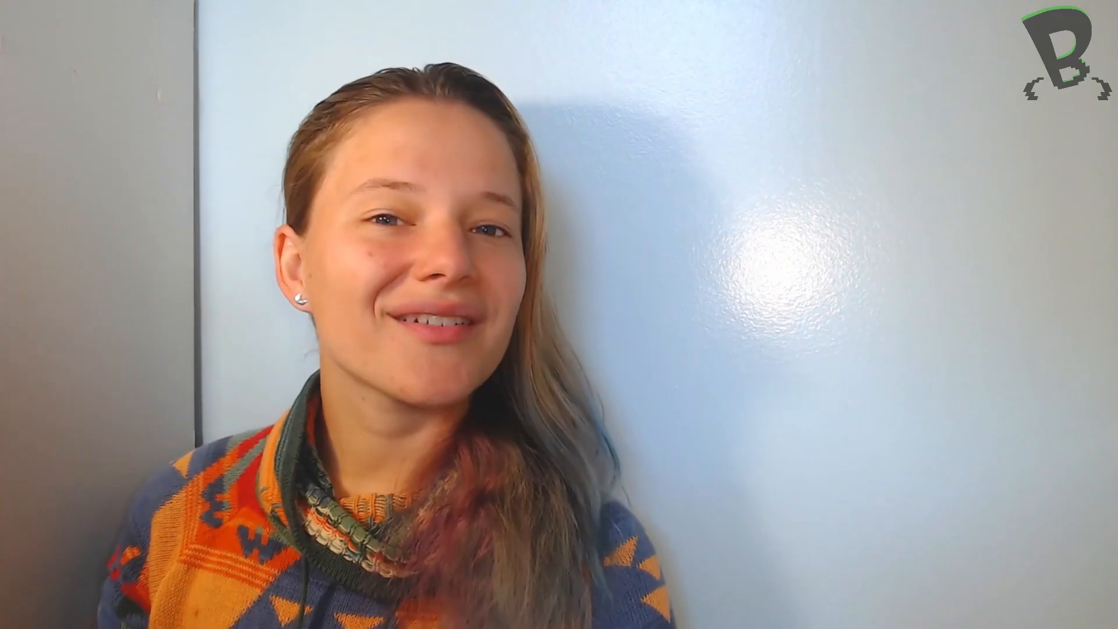